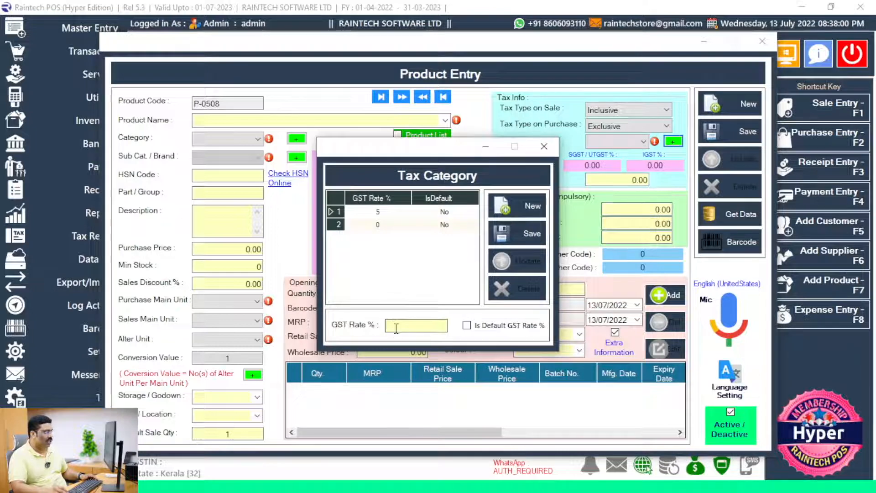
Step: Add 18 as a new GST rate in the Tax Category list
type("18")
left_click(517, 233)
left_click(472, 297)
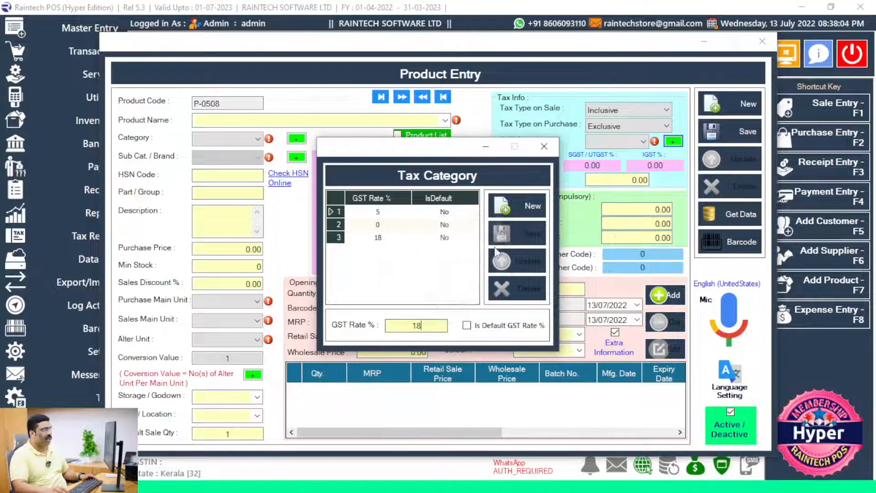
left_click(544, 146)
Step: Set the product's GST to 18%, giving CGST 9.00, SGST 9.00 and IGST 18.00
left_click(622, 141)
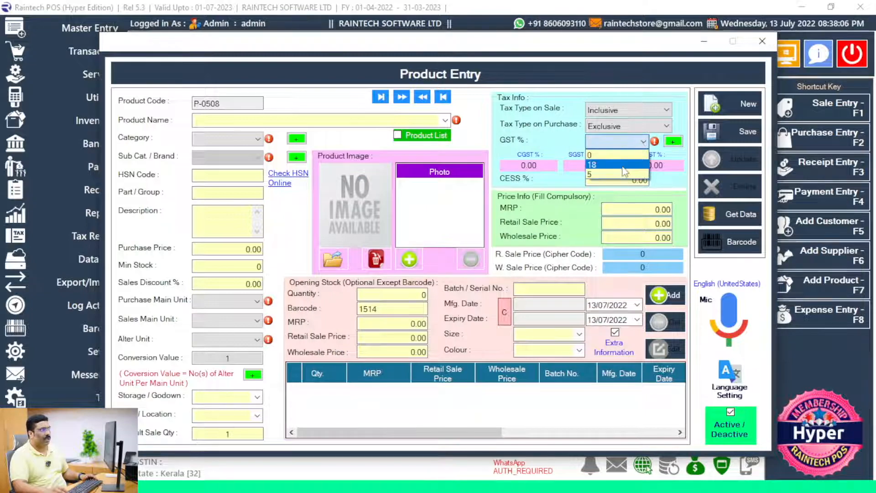
left_click(624, 164)
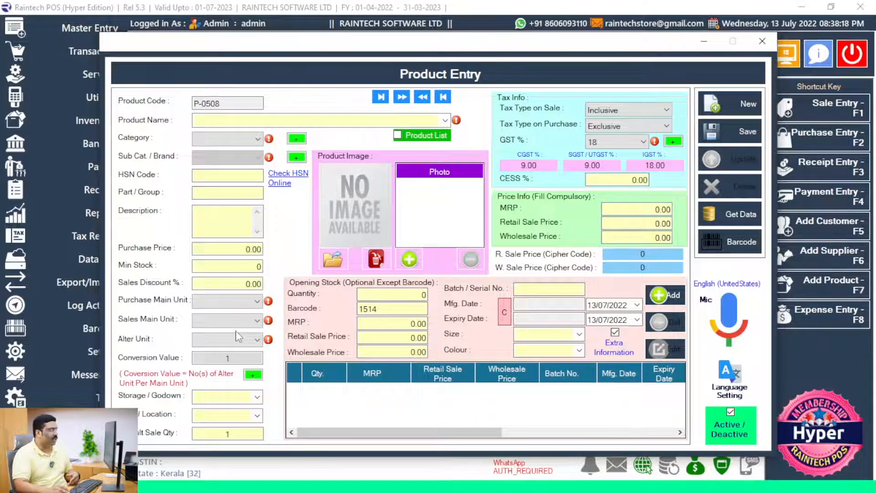
key("ctrl+1")
left_click(146, 302)
mouse_move(53, 259)
left_mouse_down()
mouse_move(307, 452)
mouse_move(396, 420)
left_mouse_up()
key("Escape")
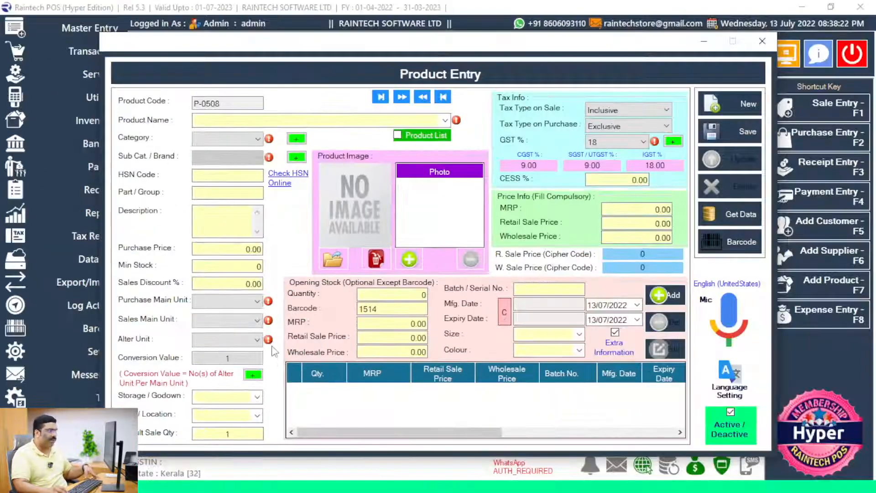
key("ctrl+1")
left_click(489, 348)
mouse_move(365, 297)
left_mouse_down()
mouse_move(488, 354)
mouse_move(767, 387)
left_mouse_up()
left_click_drag(650, 242, 772, 297)
key("Escape")
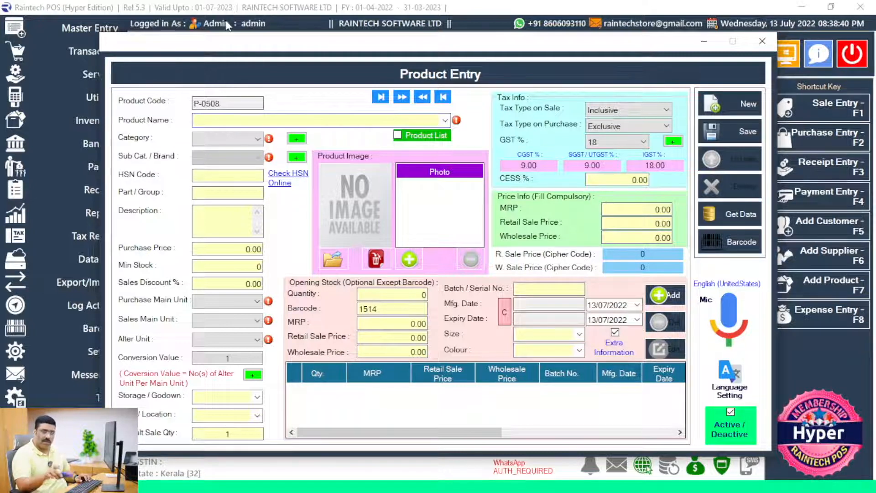
Step: Name the product 'apple mouse' with category general
type("appl")
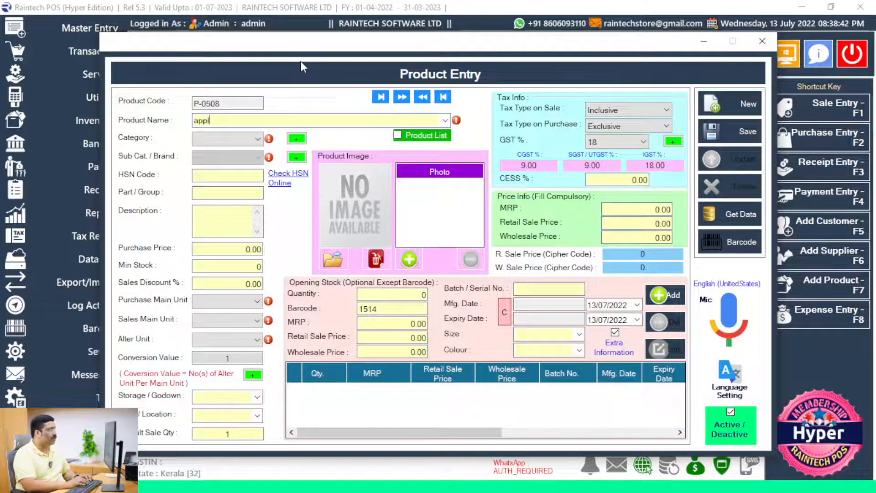
type("e mouse")
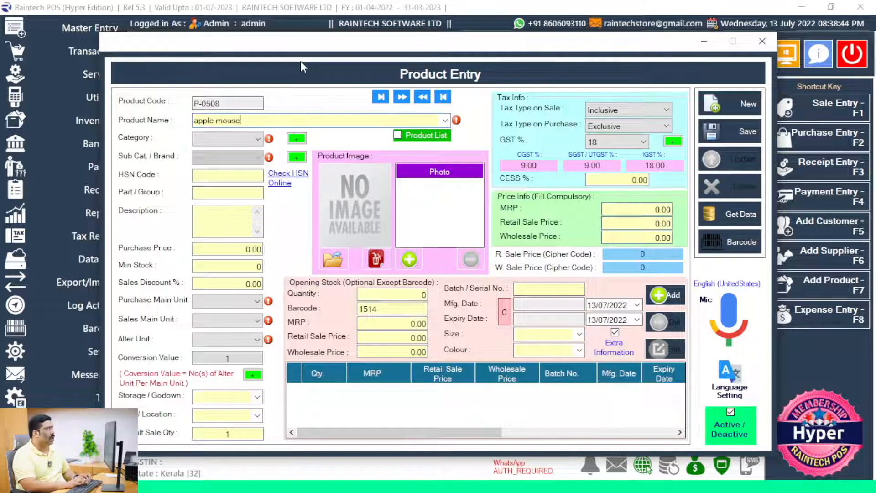
left_click(249, 139)
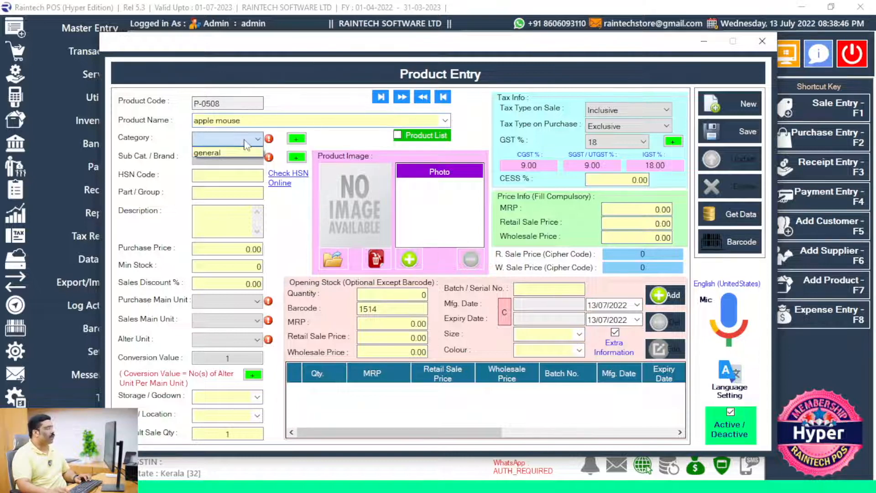
left_click(246, 150)
Step: Create a new product category called Electronics
left_click(296, 138)
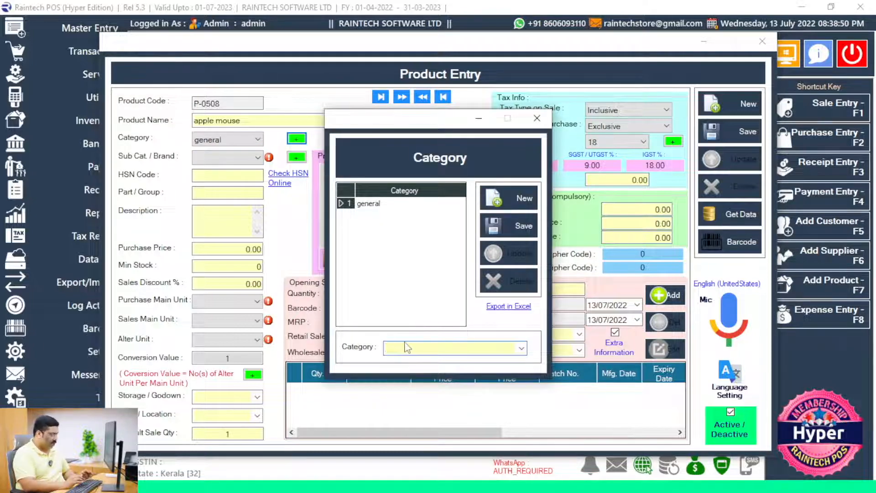
type("Elect")
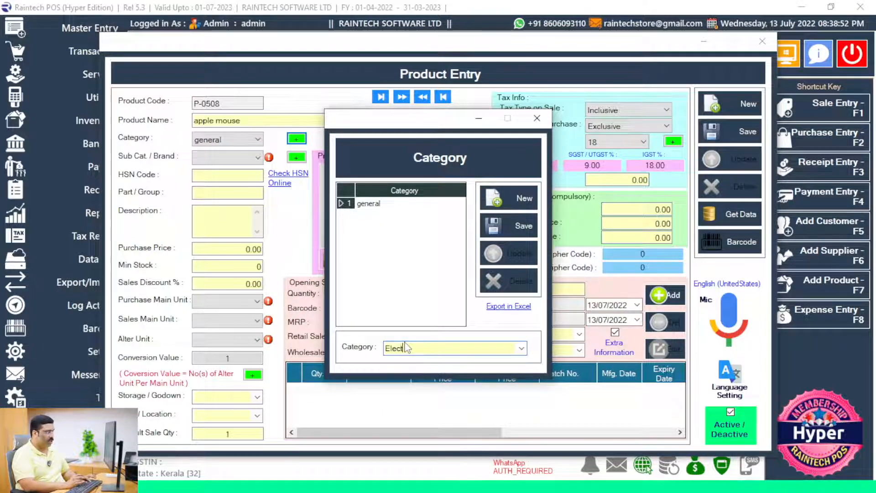
type("ronics")
left_click(509, 226)
left_click(469, 298)
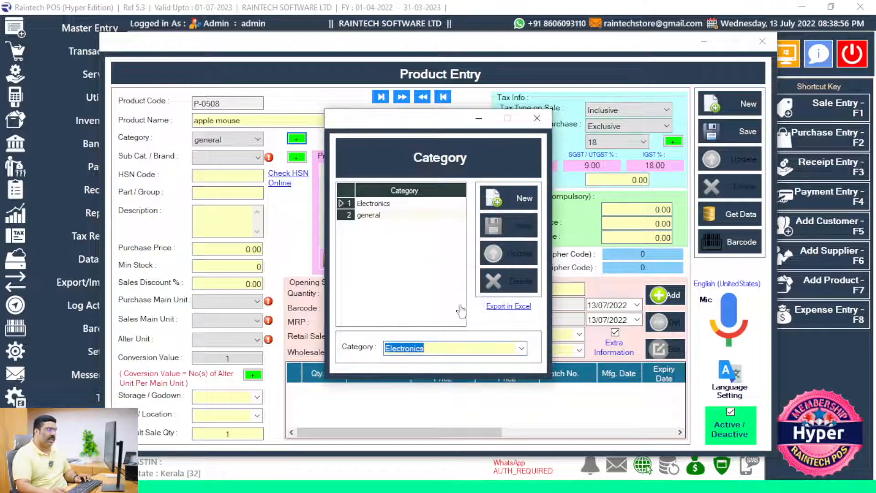
left_click(537, 118)
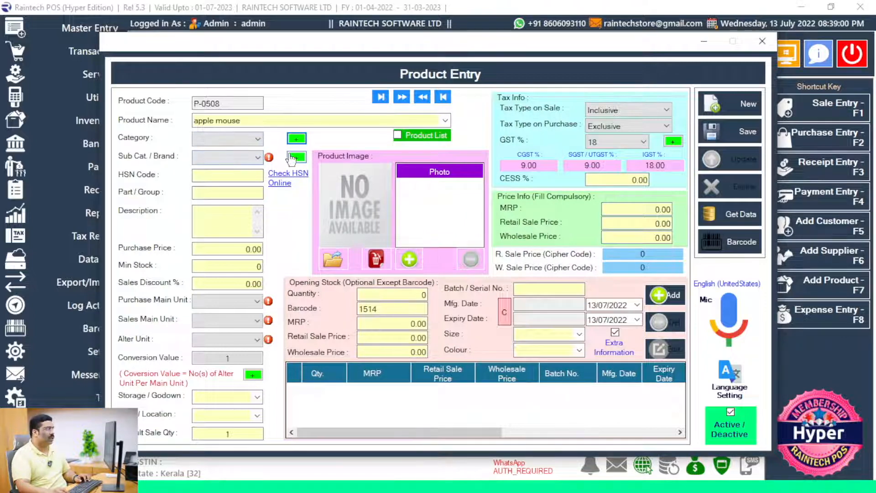
Step: Create an Electronics sub-category/brand under the Electronics parent category
left_click(296, 157)
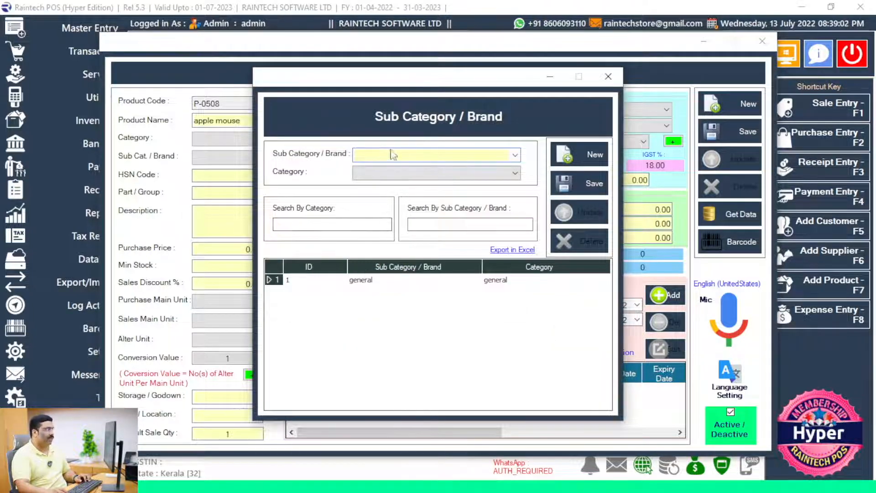
left_click(514, 155)
left_click(466, 154)
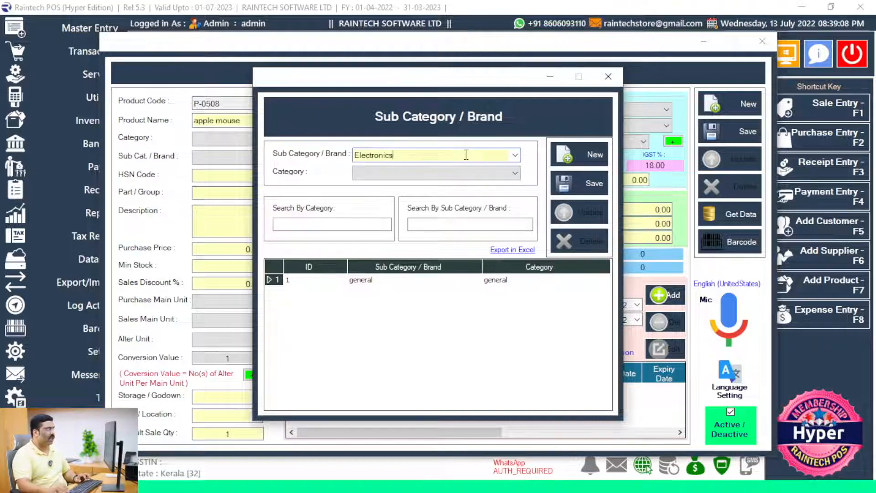
left_click(369, 171)
left_click(372, 183)
left_click(595, 182)
left_click(469, 297)
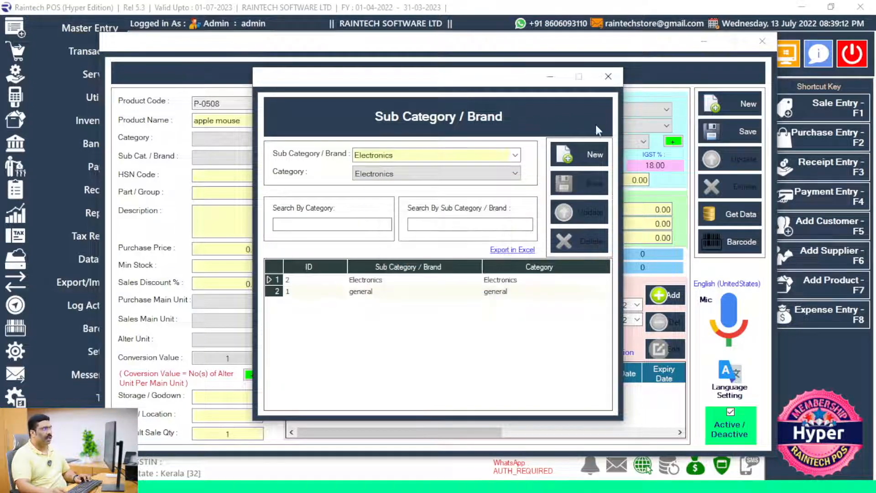
left_click(609, 83)
Step: Set the apple mouse's Sub Cat./Brand to Electronics
left_click(256, 157)
left_click(255, 159)
left_click(254, 160)
left_click(240, 168)
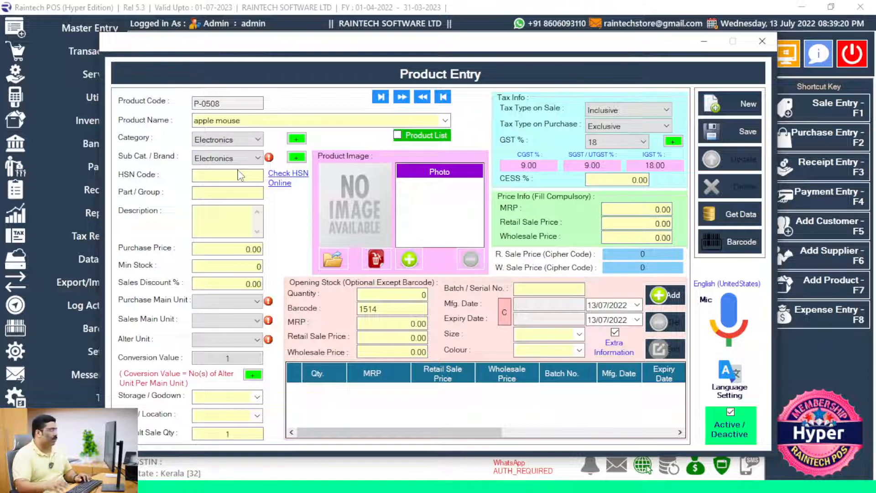
Step: Enter purchase price 500, PCS as the purchase unit, and quantity 10
key("Tab")
key("Tab")
key("Tab")
key("Tab")
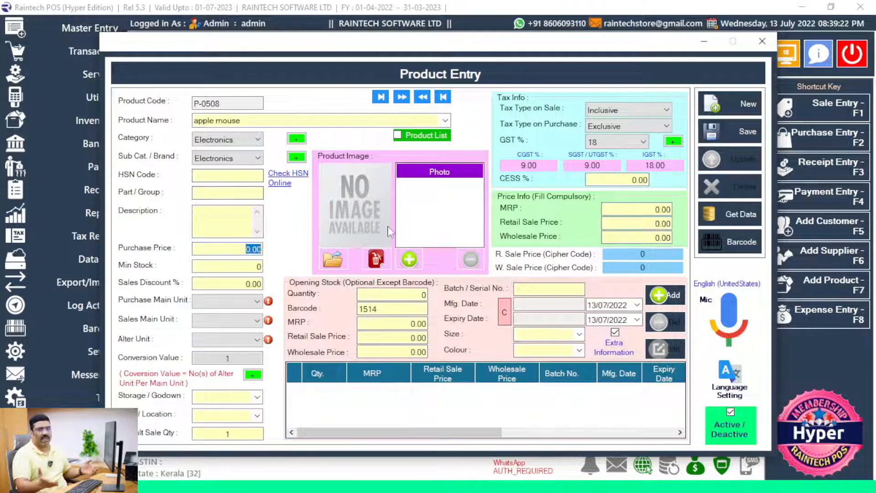
type("5")
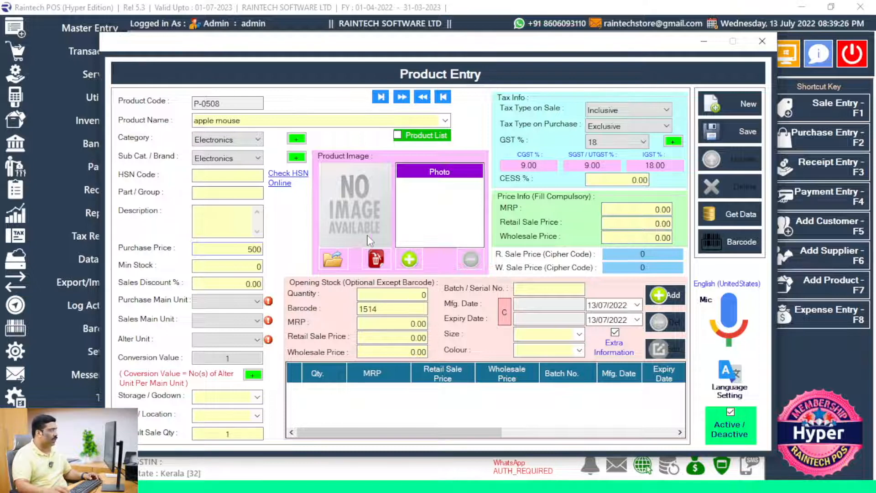
left_click(256, 297)
left_click(219, 281)
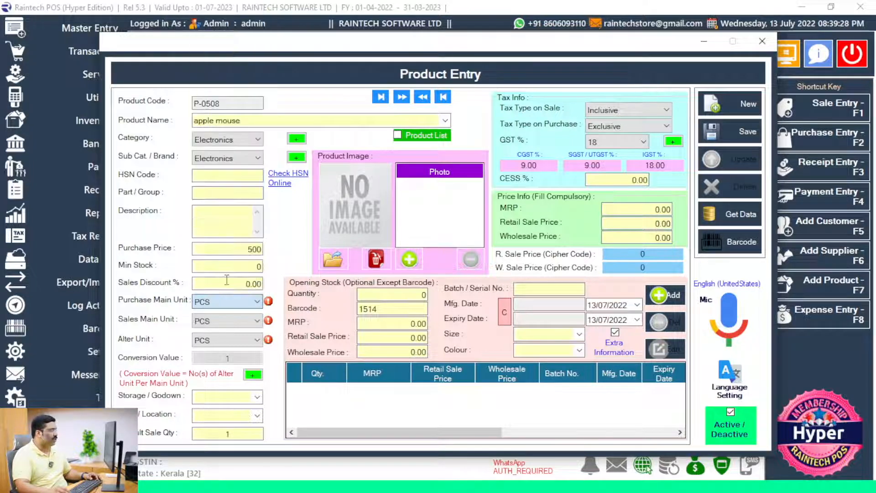
left_click(386, 294)
type("1")
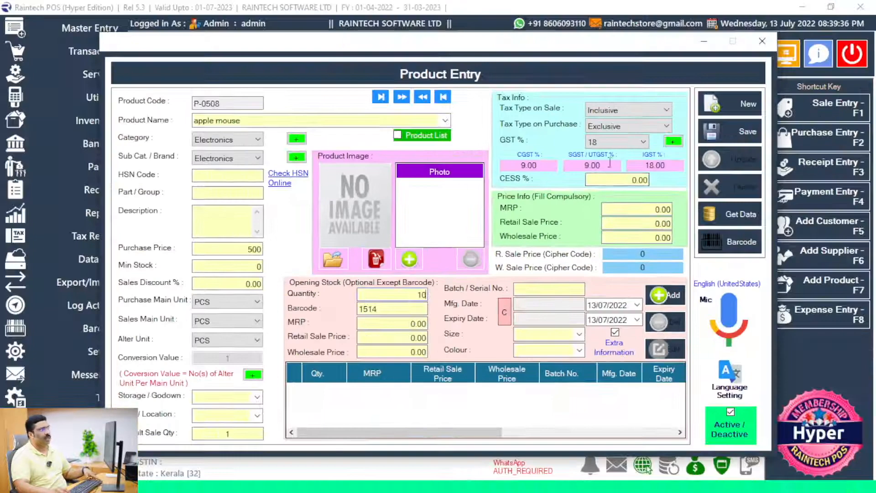
Step: Set the tax type on purchase to Inclusive
left_click(630, 110)
left_click(629, 128)
left_click(623, 140)
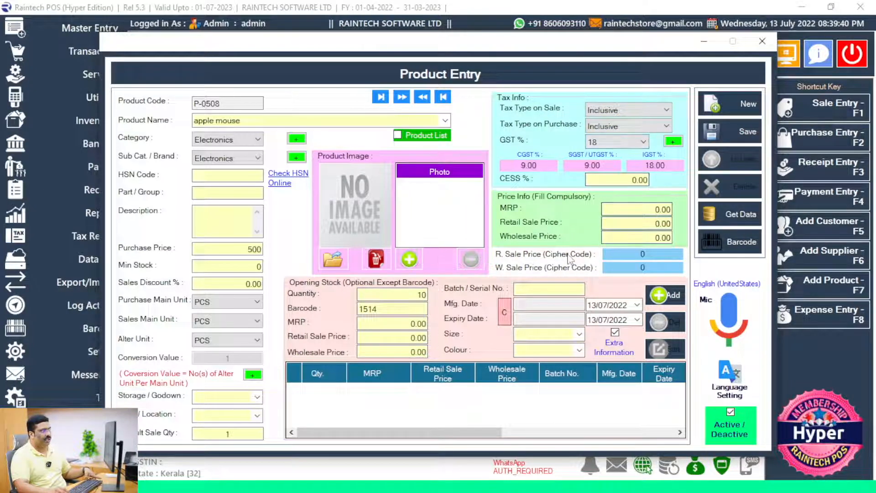
Step: Set MRP 1200, retail price 1100 and wholesale price 1050
left_click_drag(638, 210, 811, 218)
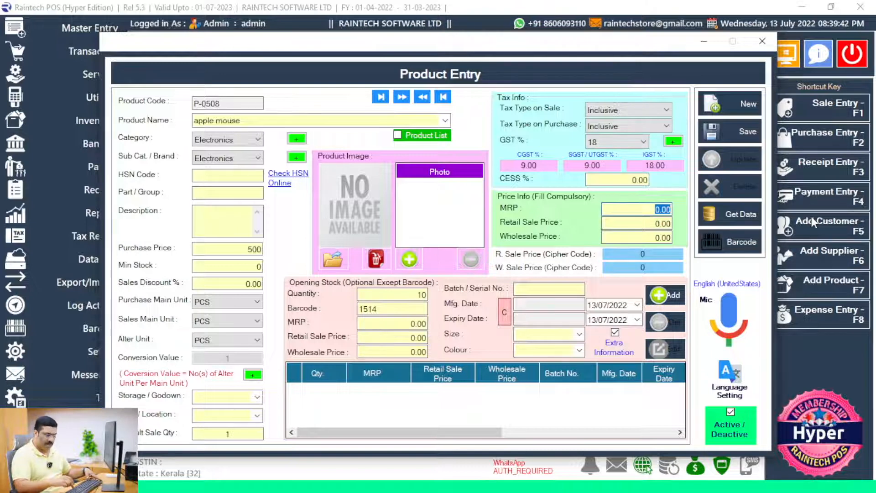
type("1200")
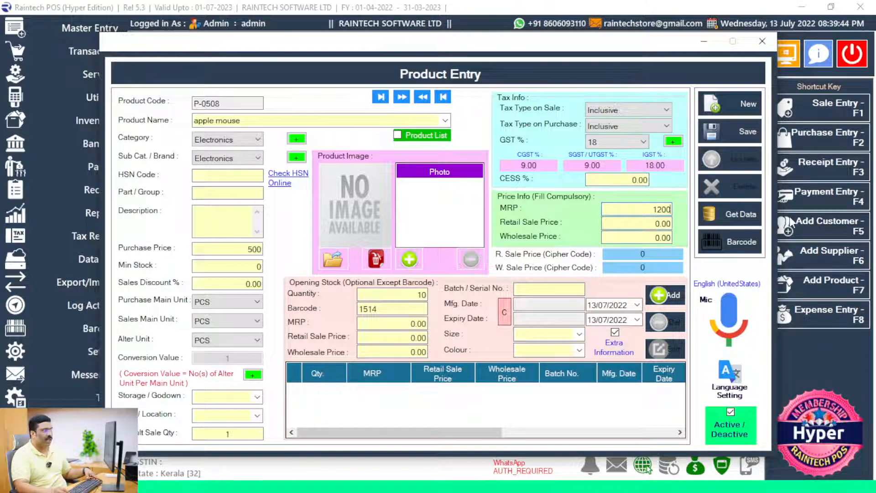
left_click_drag(656, 224, 766, 228)
type("110")
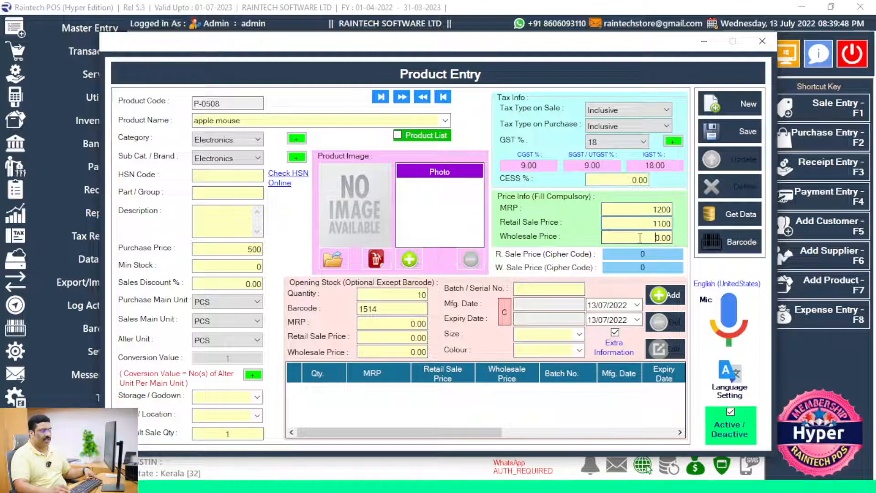
left_click_drag(639, 238, 743, 261)
type("105")
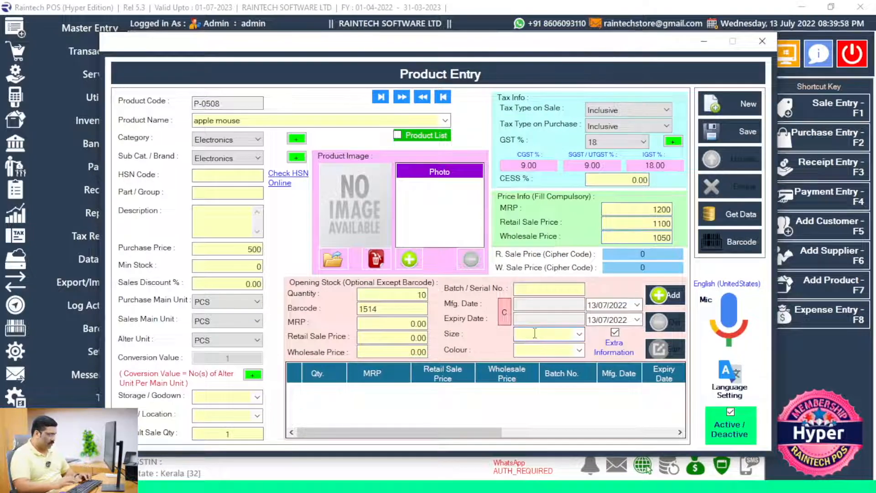
Step: Enter size BLAC and check the product's barcode 1514
left_click(534, 334)
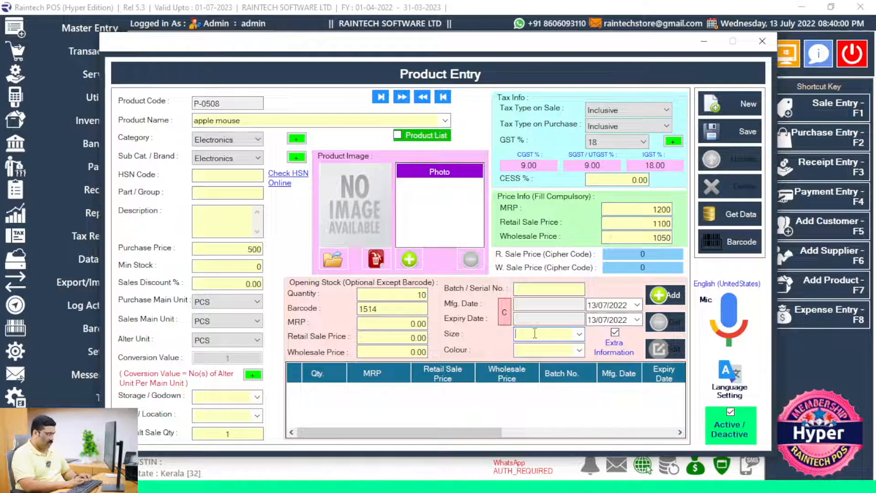
type("BLAC")
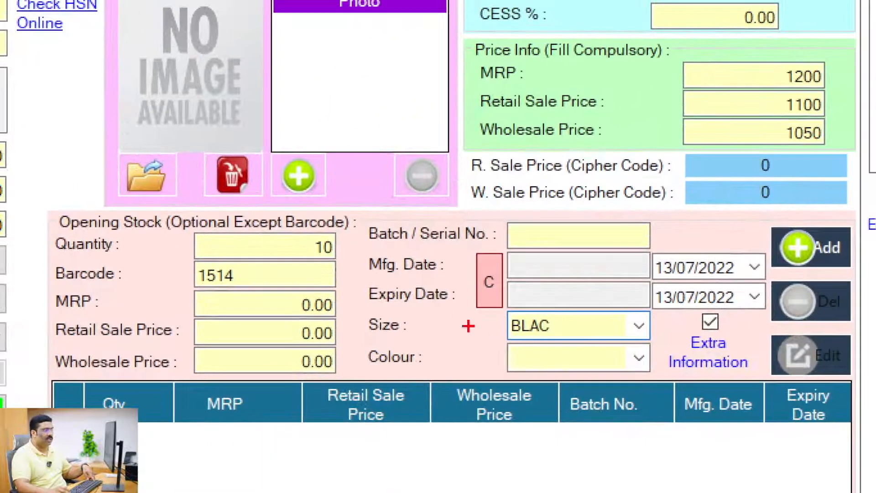
mouse_move(488, 306)
left_mouse_down()
mouse_move(559, 342)
mouse_move(681, 371)
left_mouse_up()
key("Escape")
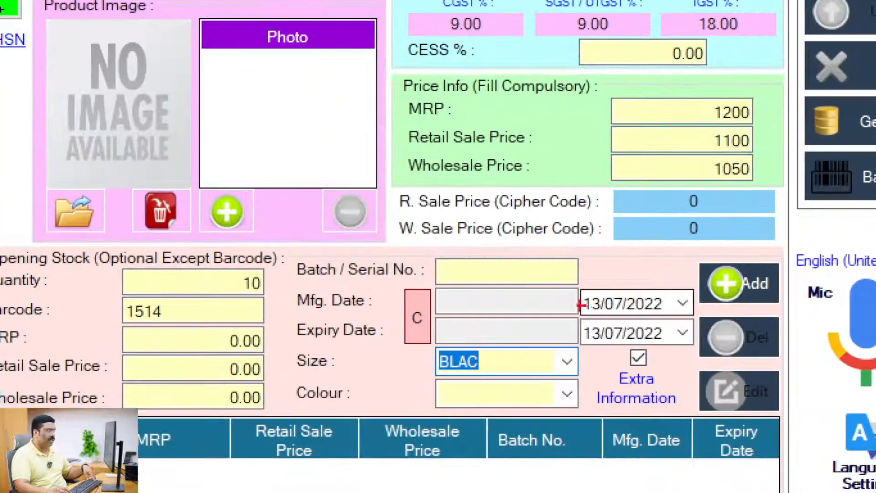
left_click_drag(405, 287, 699, 362)
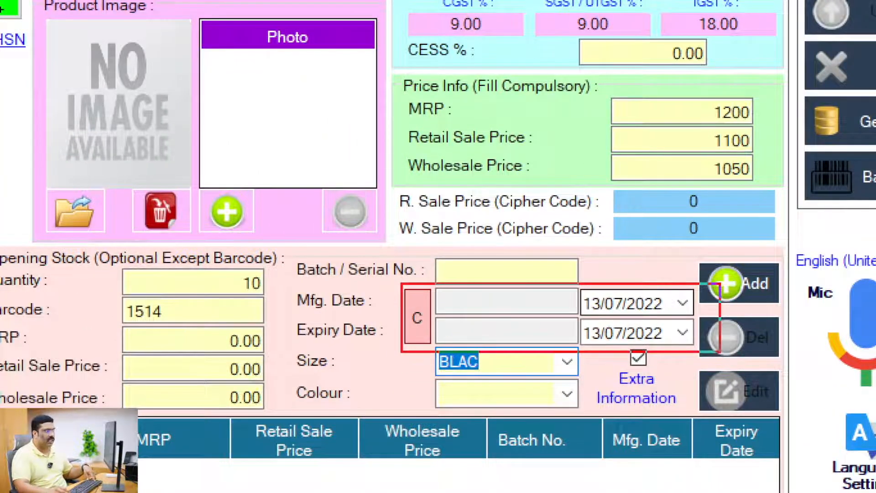
key("Escape")
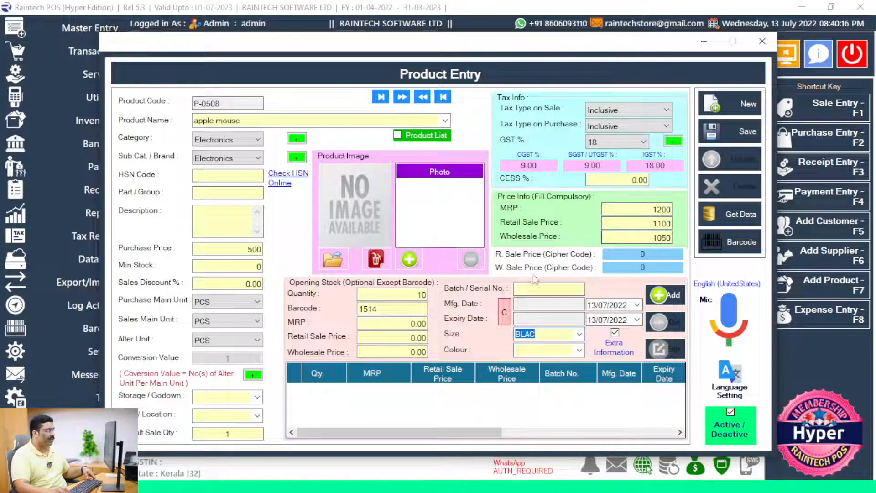
key("ctrl+1")
left_click(357, 314)
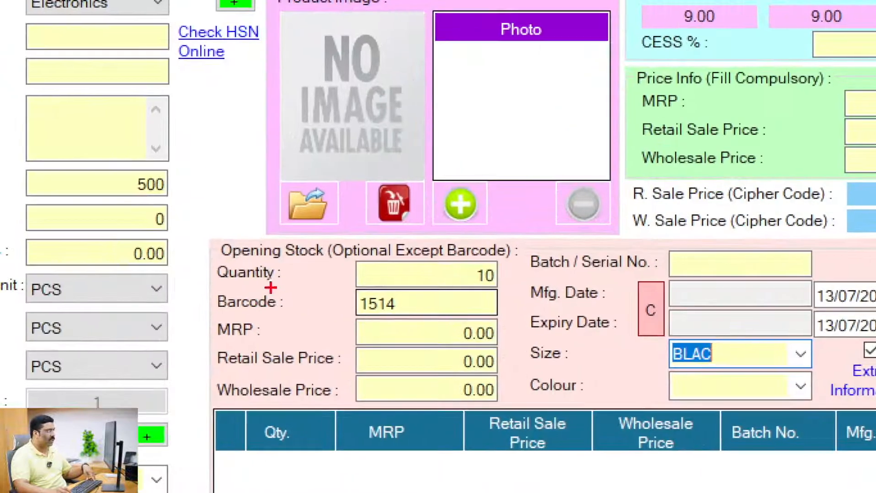
mouse_move(194, 280)
left_mouse_down()
mouse_move(286, 313)
mouse_move(471, 319)
left_mouse_up()
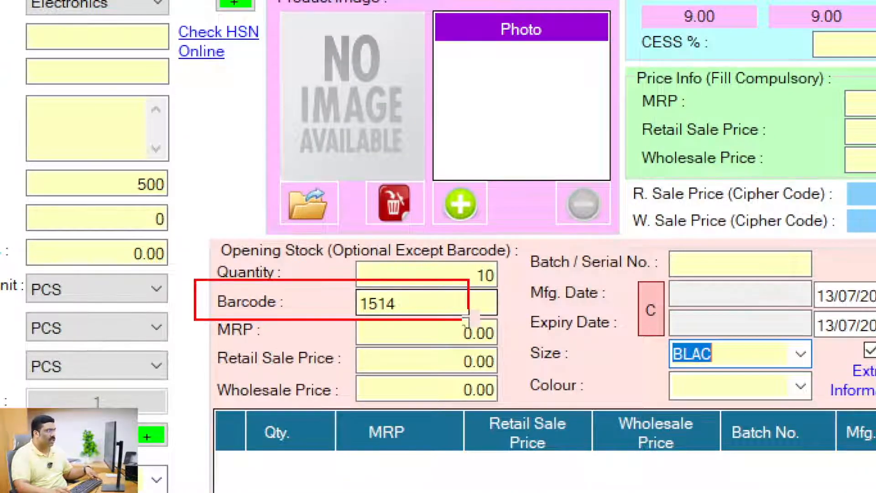
key("Escape")
left_click_drag(397, 309, 232, 319)
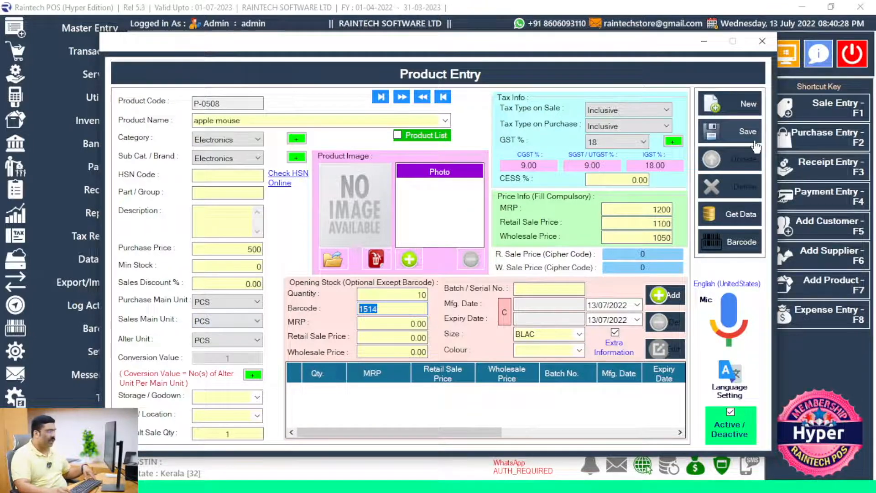
Step: Save the apple mouse product, clear the form, and close the Product Entry window
key("ctrl+1")
left_click(738, 115)
left_click_drag(672, 114, 743, 154)
key("Escape")
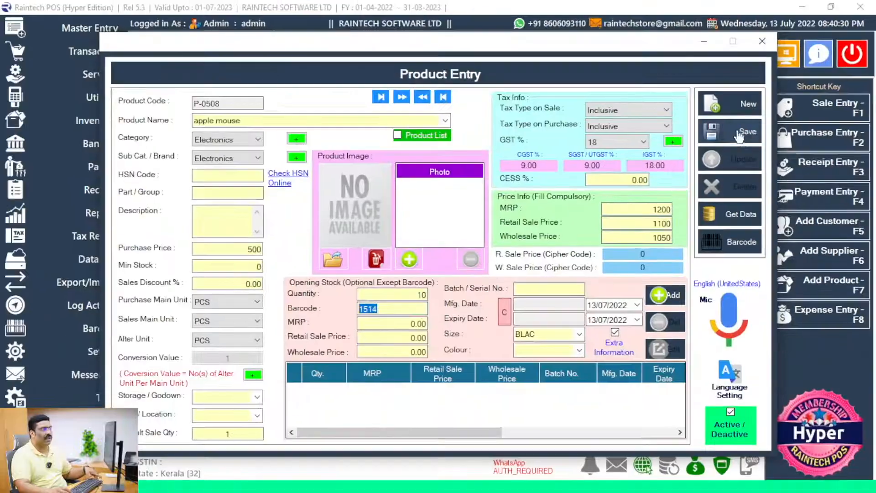
left_click(730, 132)
left_click(466, 302)
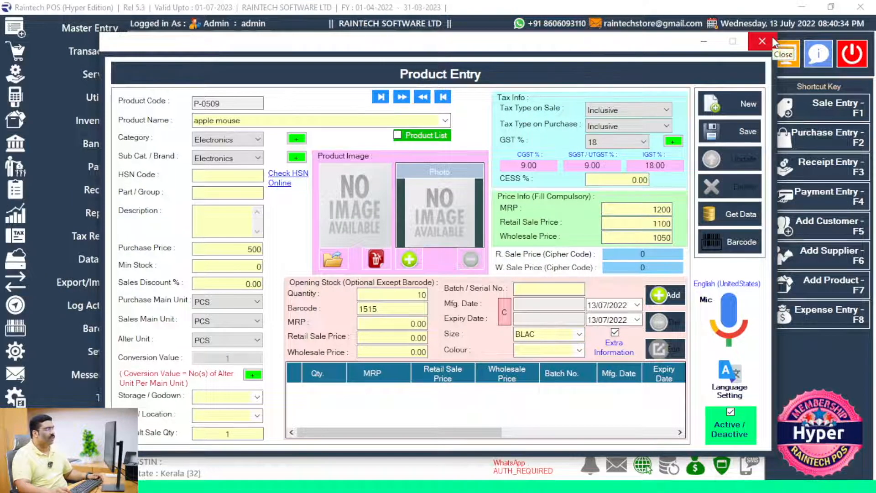
left_click(720, 126)
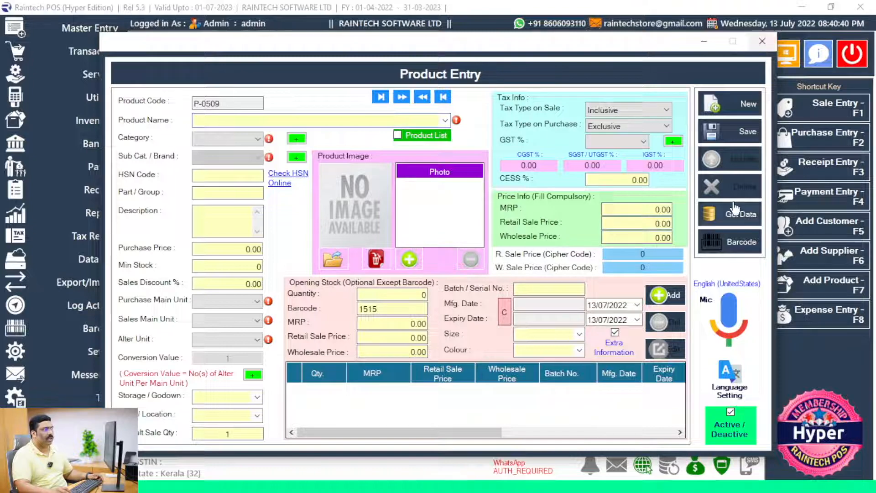
left_click(762, 41)
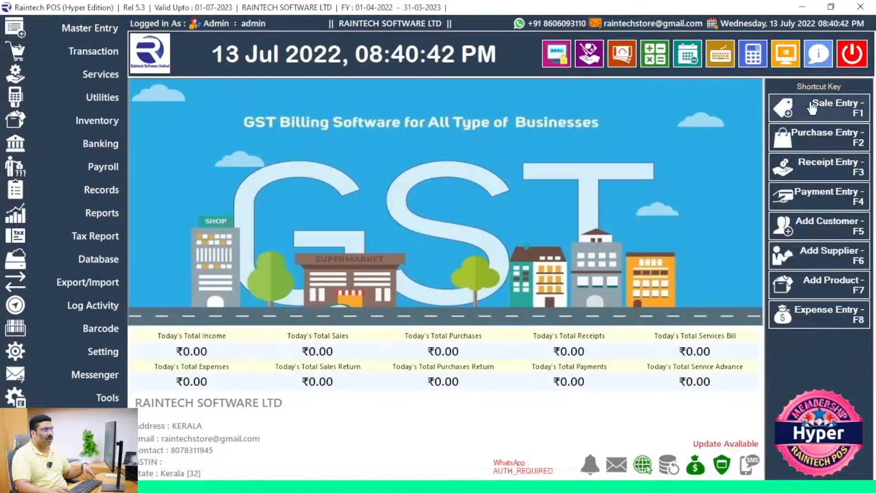
Step: Open Point of Sale via Sale Entry - F1, showing blank invoice GST-0026-2022/23
left_click(812, 108)
left_click(862, 7)
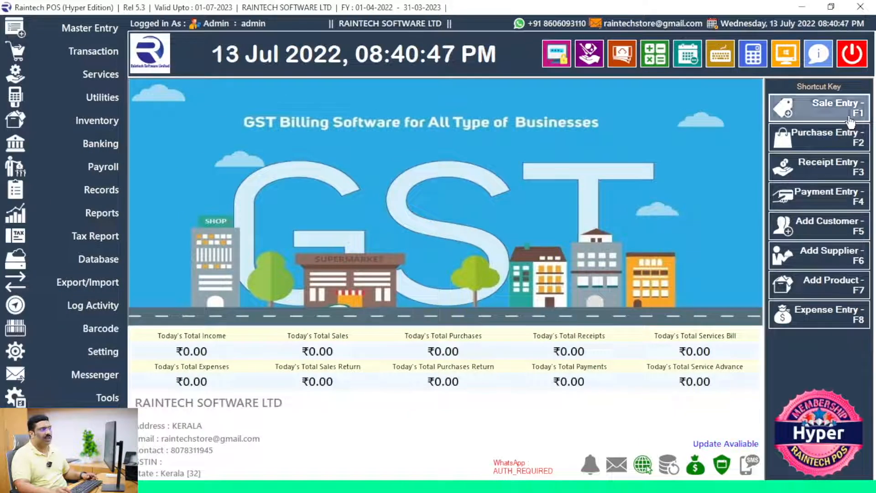
left_click(854, 99)
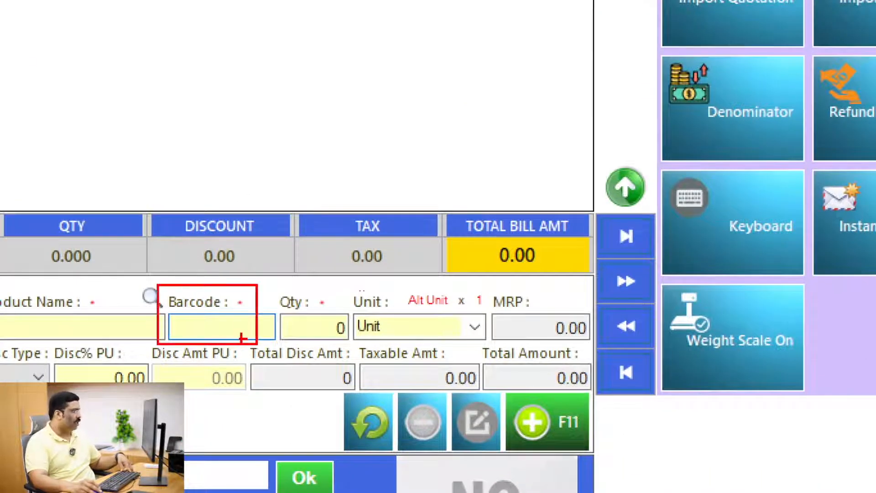
Step: Add the apple mouse by barcode 1514, qty 1 at 1100, to the bill
left_click(175, 329)
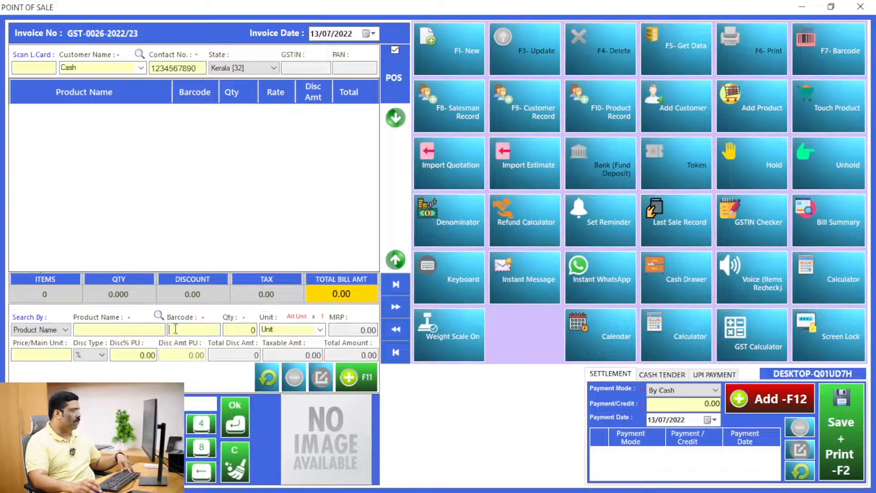
type("1514")
key("Return")
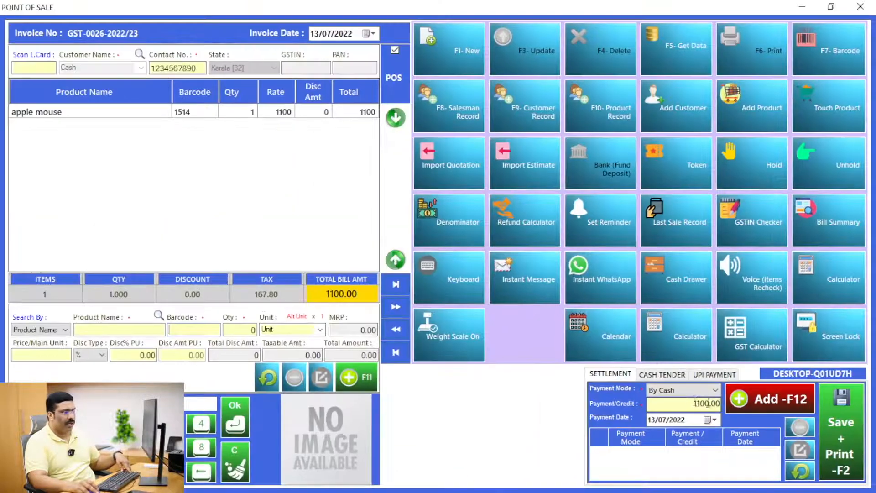
Step: Keep By Cash payment, then save the sale and confirm printing the invoice
left_click(688, 392)
scroll(691, 436, "down", 2)
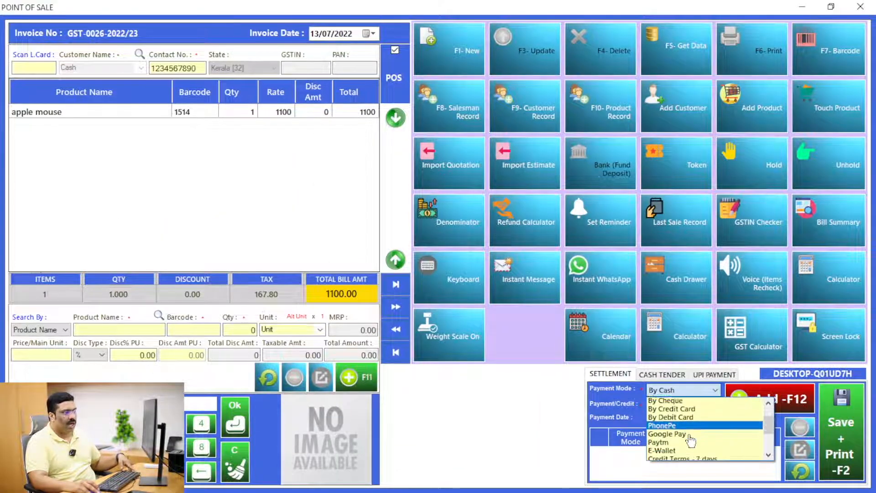
scroll(690, 439, "down", 2)
scroll(691, 438, "up", 5)
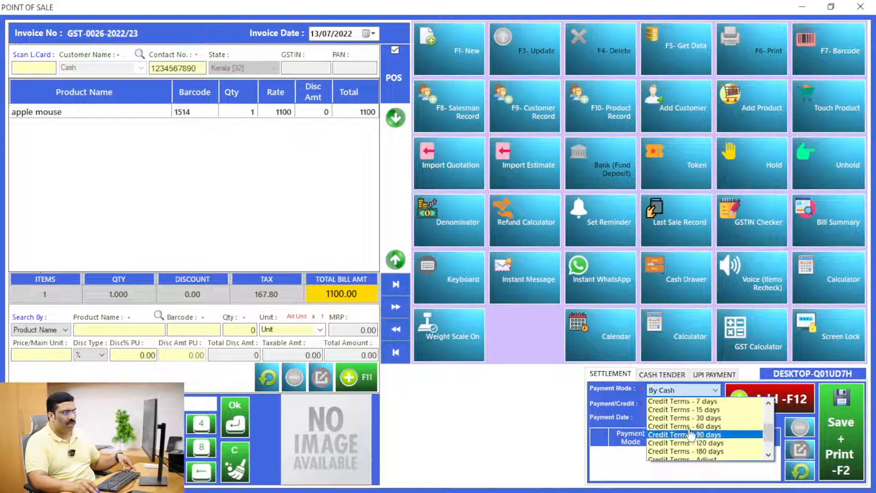
key("Escape")
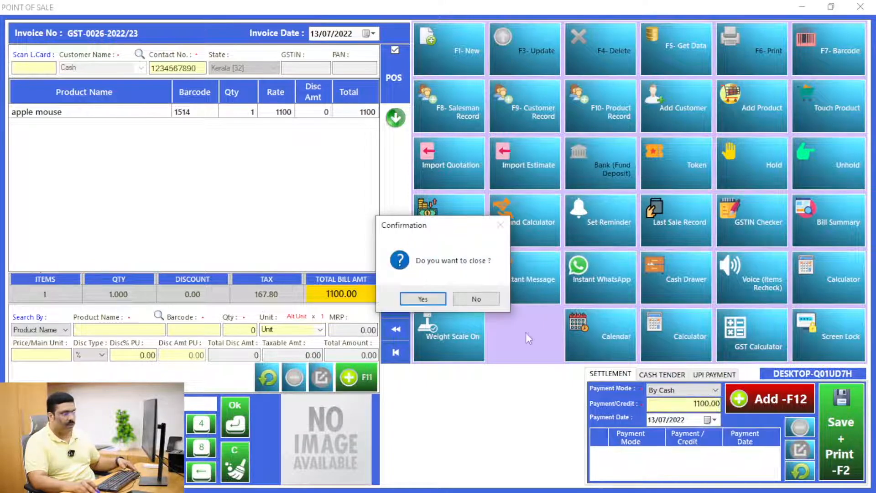
left_click(477, 299)
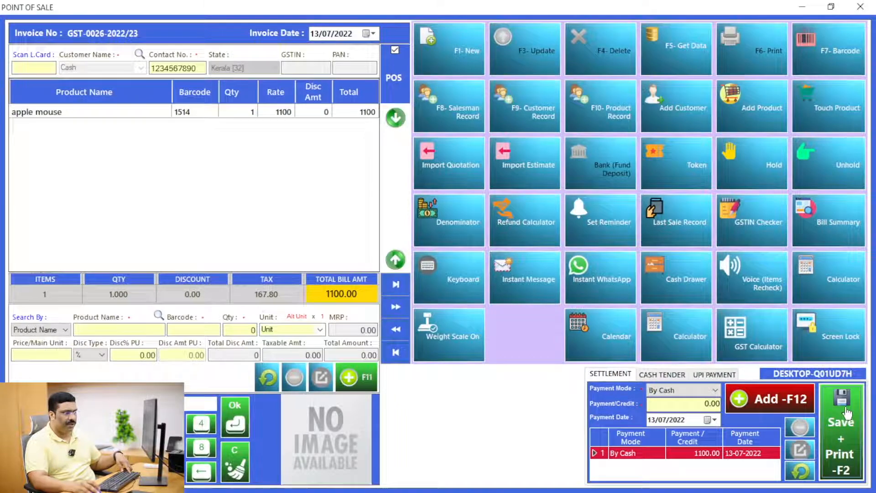
left_click(847, 413)
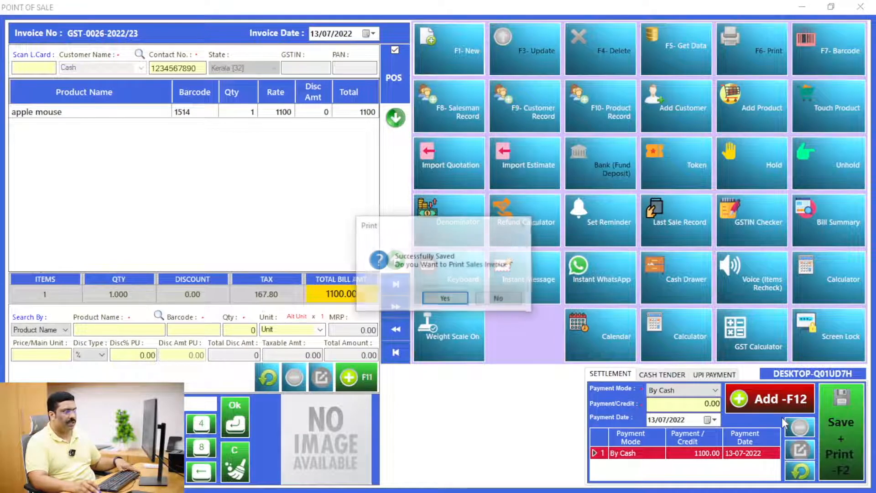
left_click(445, 299)
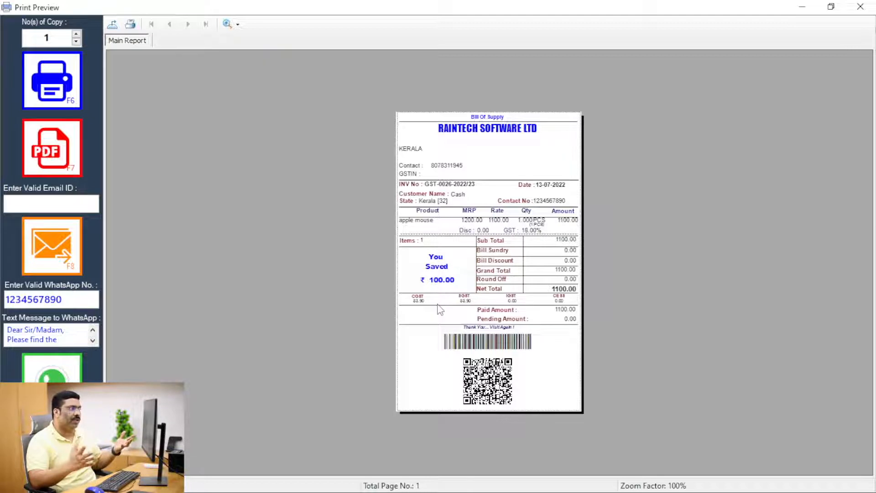
Step: Zoom the invoice preview to 200% and check the 1100 net total and ₹100 saved
left_click(227, 24)
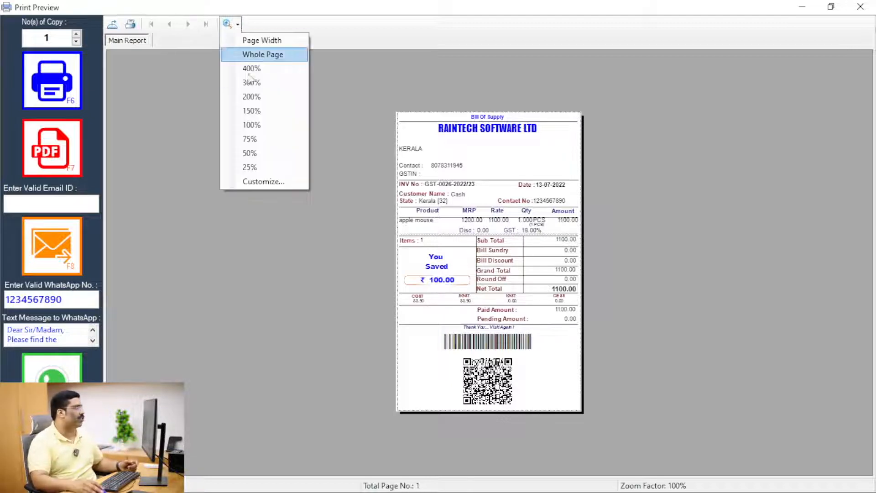
left_click(262, 97)
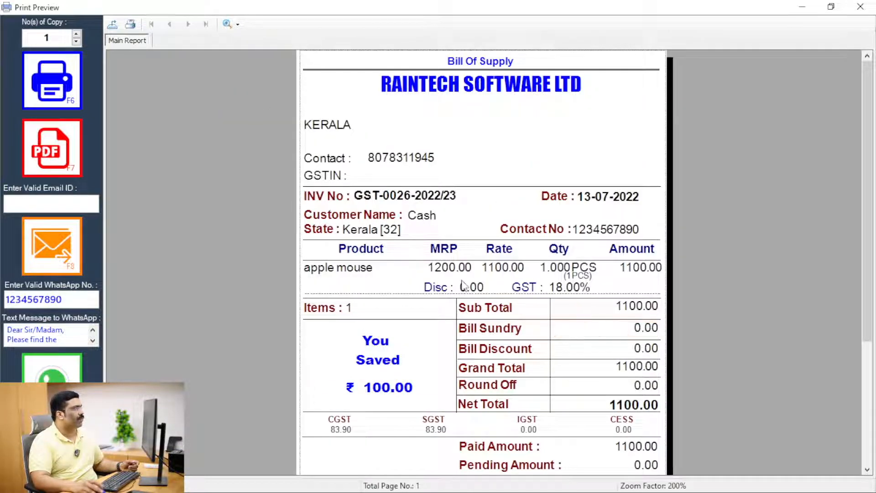
scroll(461, 304, "down", 3)
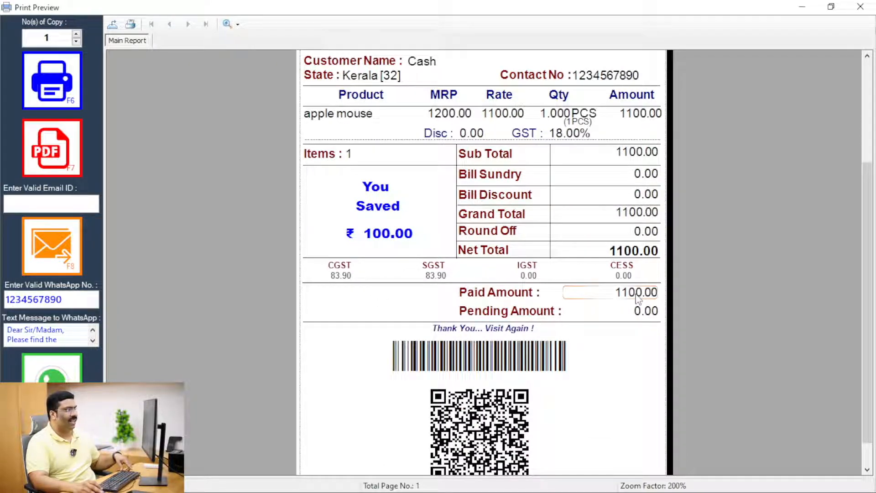
scroll(581, 266, "up", 5)
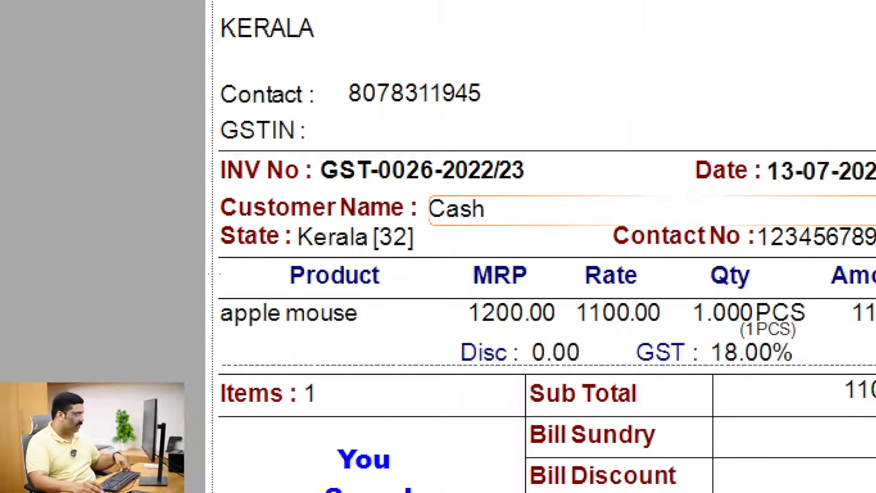
mouse_move(213, 274)
left_mouse_down()
mouse_move(362, 343)
mouse_move(382, 334)
left_mouse_up()
mouse_move(446, 279)
left_mouse_down()
mouse_move(481, 304)
mouse_move(609, 333)
mouse_move(509, 336)
mouse_move(562, 335)
left_mouse_up()
mouse_move(569, 286)
left_mouse_down()
mouse_move(621, 326)
mouse_move(662, 330)
left_mouse_up()
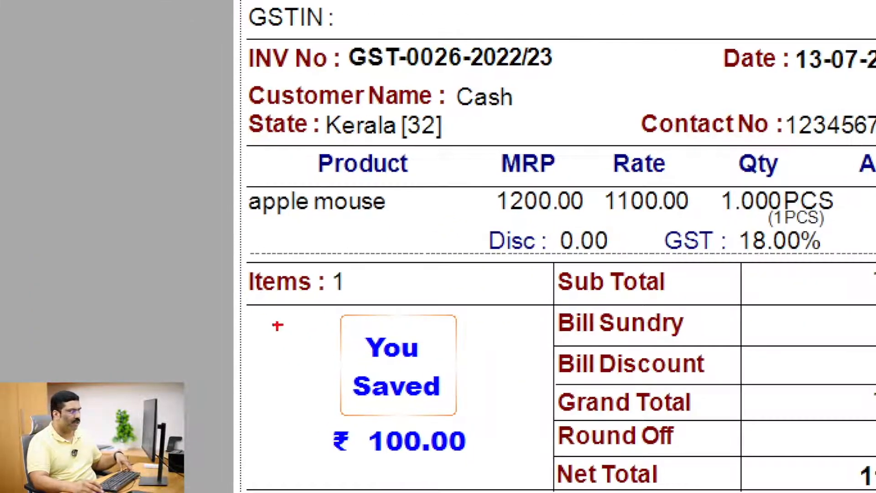
mouse_move(308, 308)
left_mouse_down()
mouse_move(385, 376)
mouse_move(430, 399)
left_mouse_up()
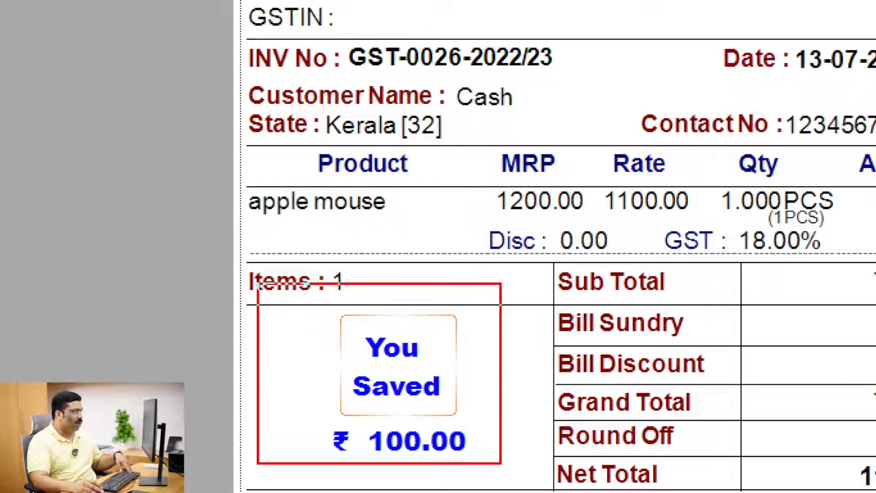
key("Escape")
Step: Scroll through the invoice again and close Print Preview, leaving invoice GST-0027-2022/23
key("super+space")
left_click_drag(370, 38, 580, 103)
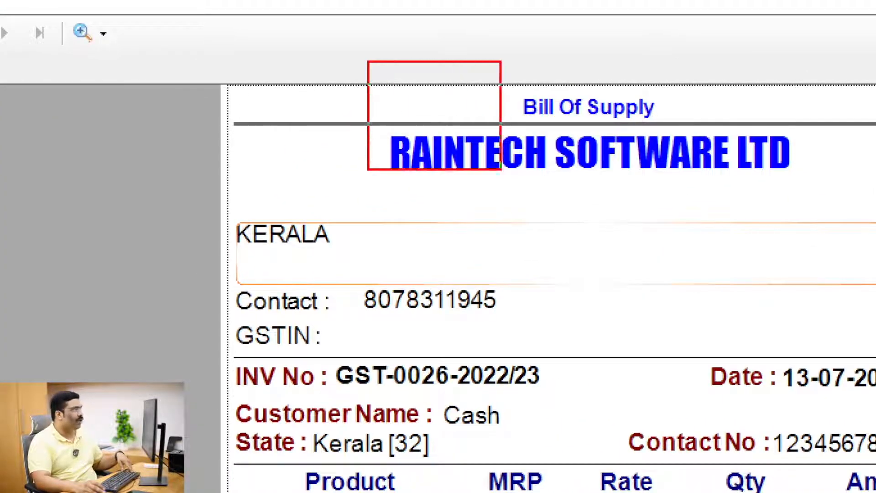
left_click_drag(787, 191, 821, 192)
key("Escape")
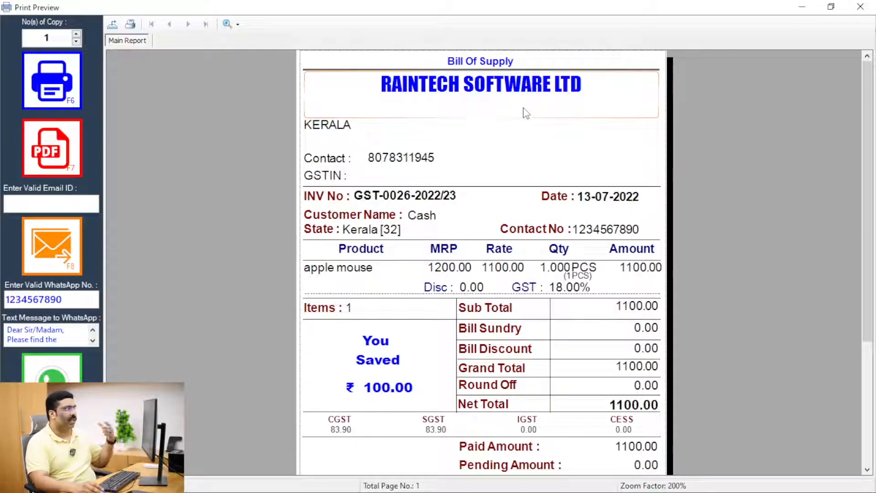
scroll(543, 260, "down", 3)
scroll(546, 264, "up", 3)
scroll(546, 264, "down", 3)
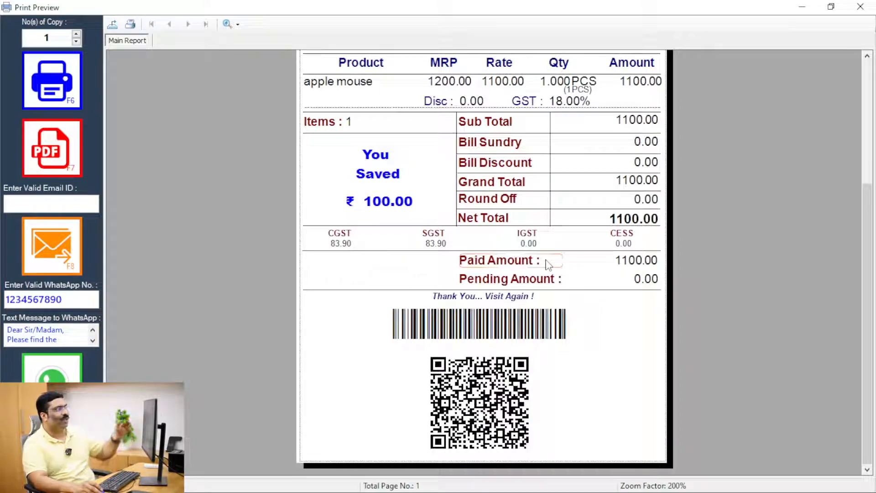
left_click(861, 7)
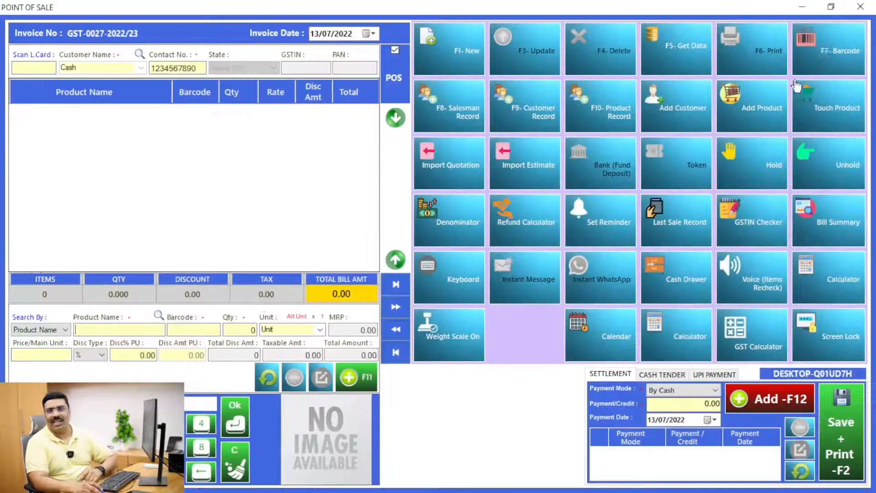